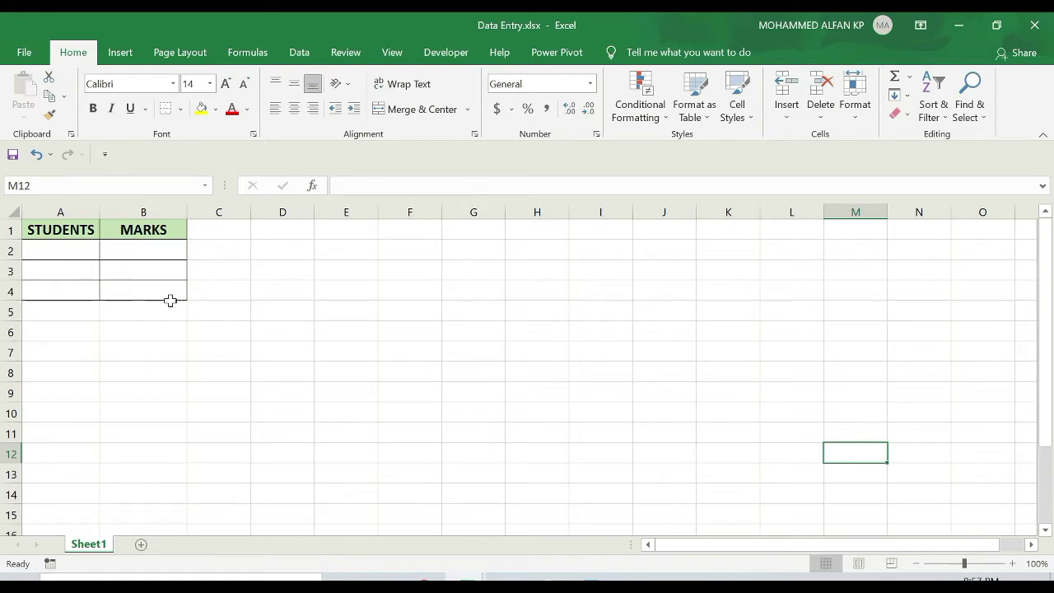
Enter the student names A, B and C in cells A2 to A4.
{"action": "left_click", "coordinate": [87, 250]}
{"action": "type", "text": "A"}
{"action": "key", "text": "Return"}
{"action": "type", "text": "B"}
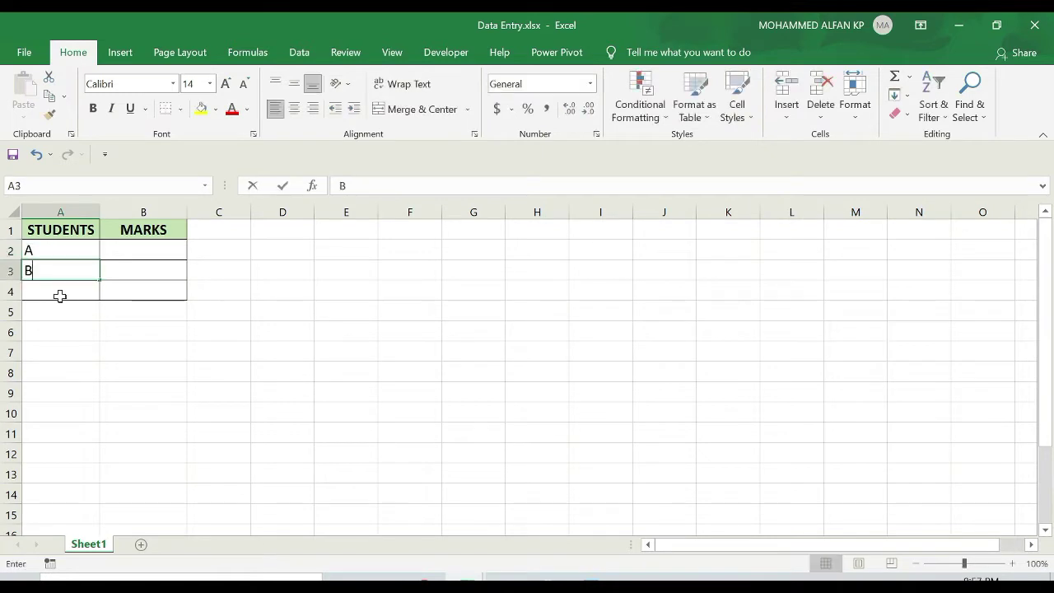
{"action": "key", "text": "Return"}
{"action": "type", "text": "C"}
{"action": "key", "text": "Return"}
{"action": "key", "text": "Up"}
{"action": "key", "text": "Up"}
{"action": "key", "text": "Up"}
Enter the marks 10, 12 and 9 in cells B2 to B4.
{"action": "key", "text": "Right"}
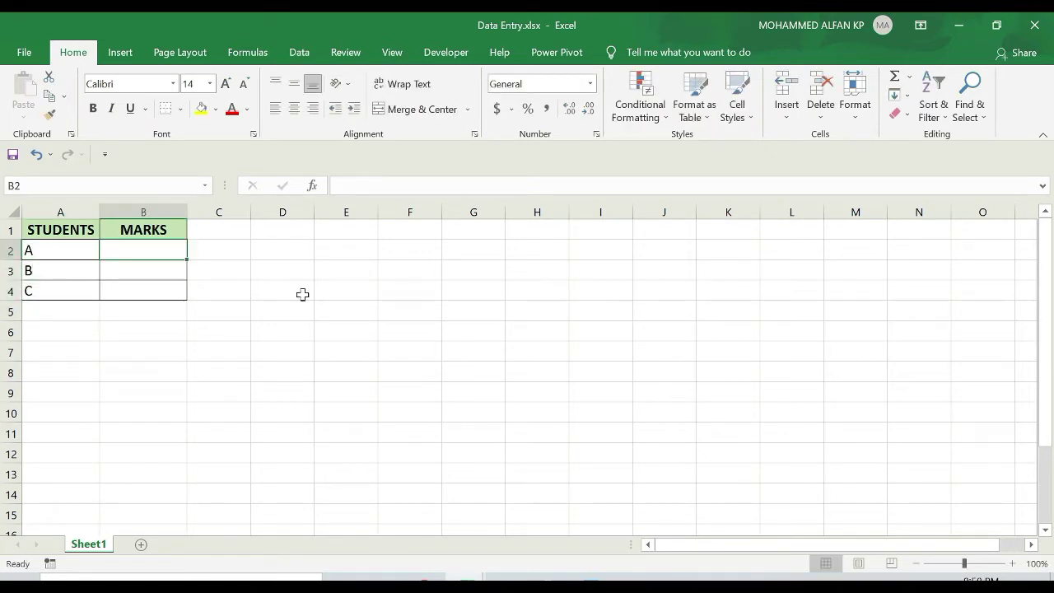
{"action": "type", "text": "10"}
{"action": "key", "text": "Return"}
{"action": "type", "text": "12"}
{"action": "key", "text": "Return"}
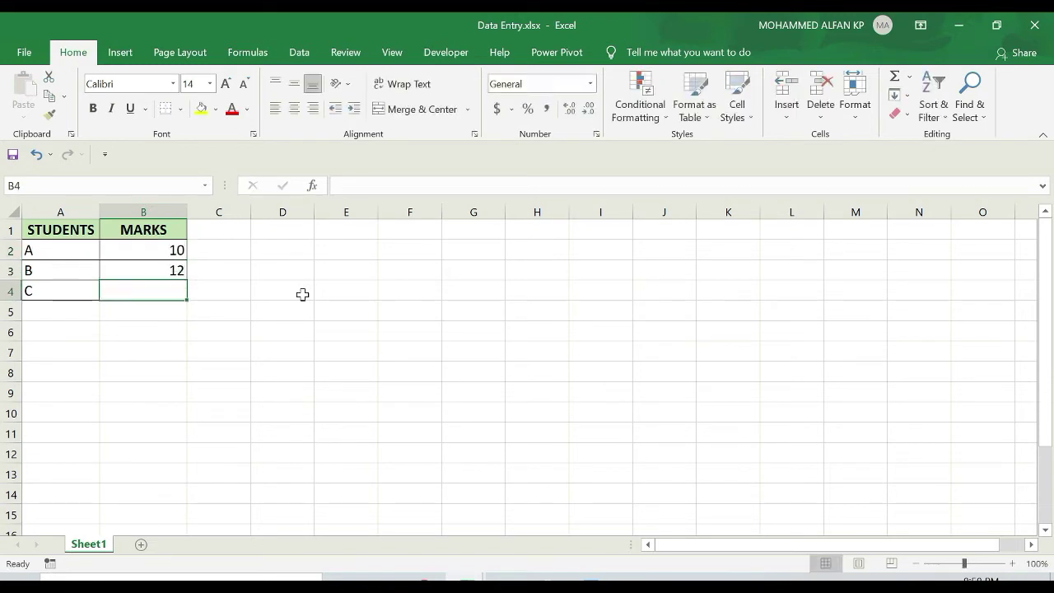
{"action": "type", "text": "9"}
{"action": "key", "text": "Return"}
Demonstrate range selection by selecting the marks B2:B4 and the names A2:A4.
{"action": "left_click_drag", "start_coordinate": [148, 250], "coordinate": [153, 289]}
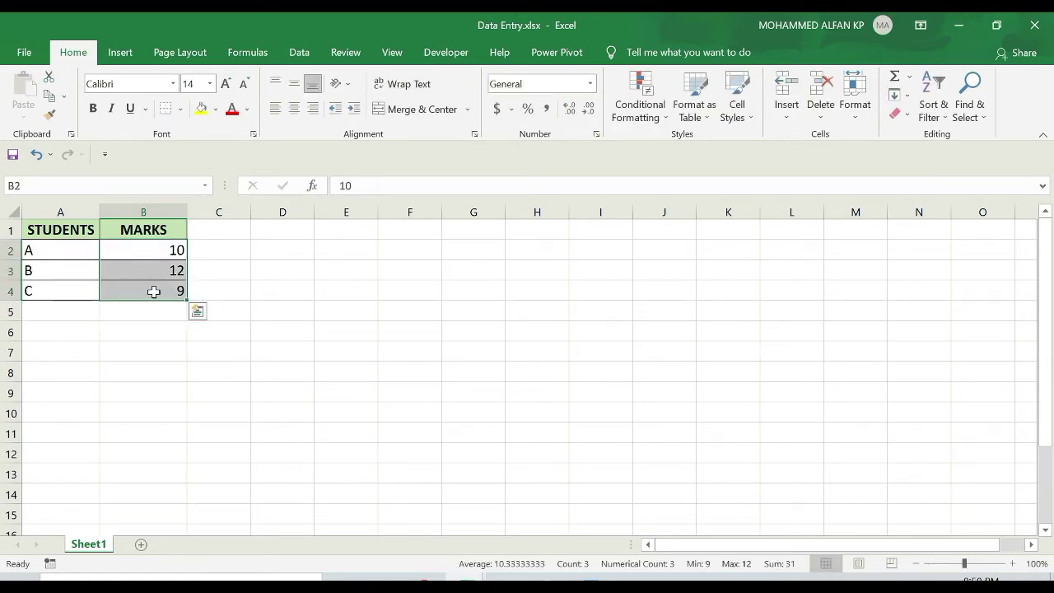
{"action": "left_click", "coordinate": [149, 247]}
{"action": "left_click_drag", "start_coordinate": [150, 247], "coordinate": [148, 296]}
{"action": "left_click", "coordinate": [47, 253]}
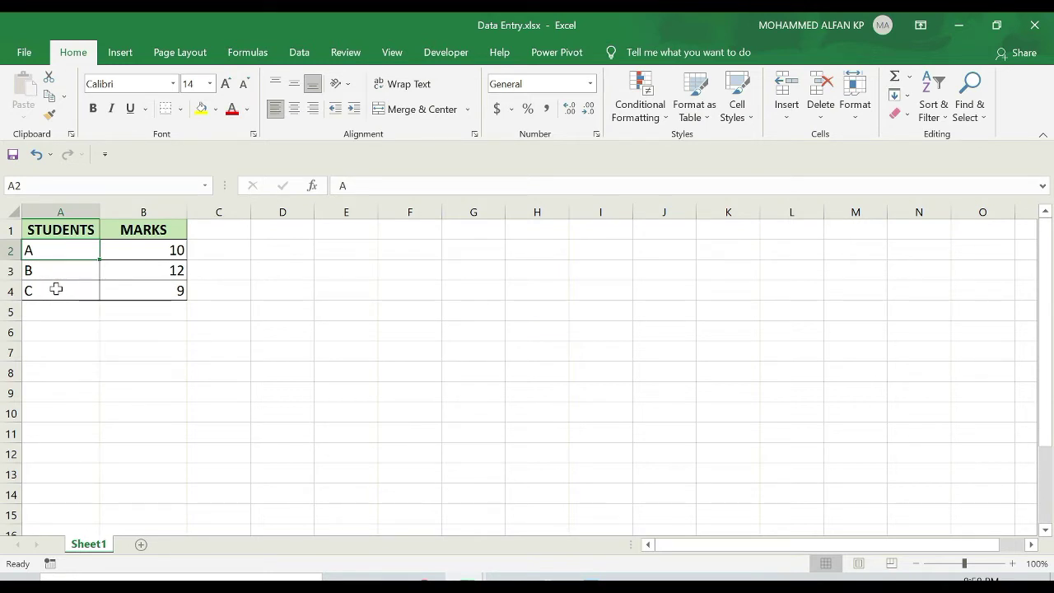
{"action": "left_click_drag", "start_coordinate": [127, 250], "coordinate": [129, 292]}
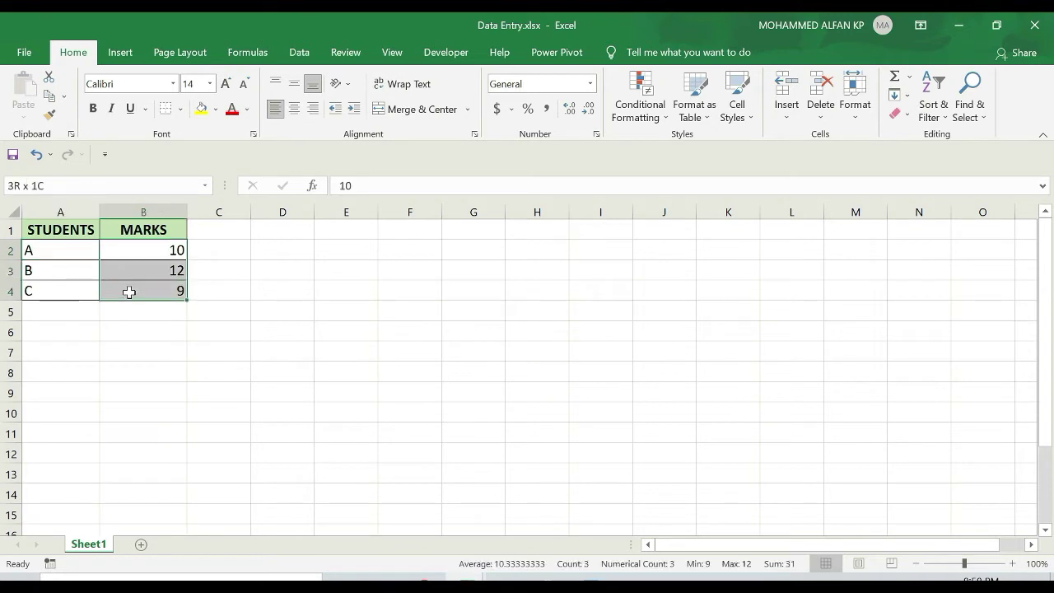
{"action": "left_click", "coordinate": [164, 253]}
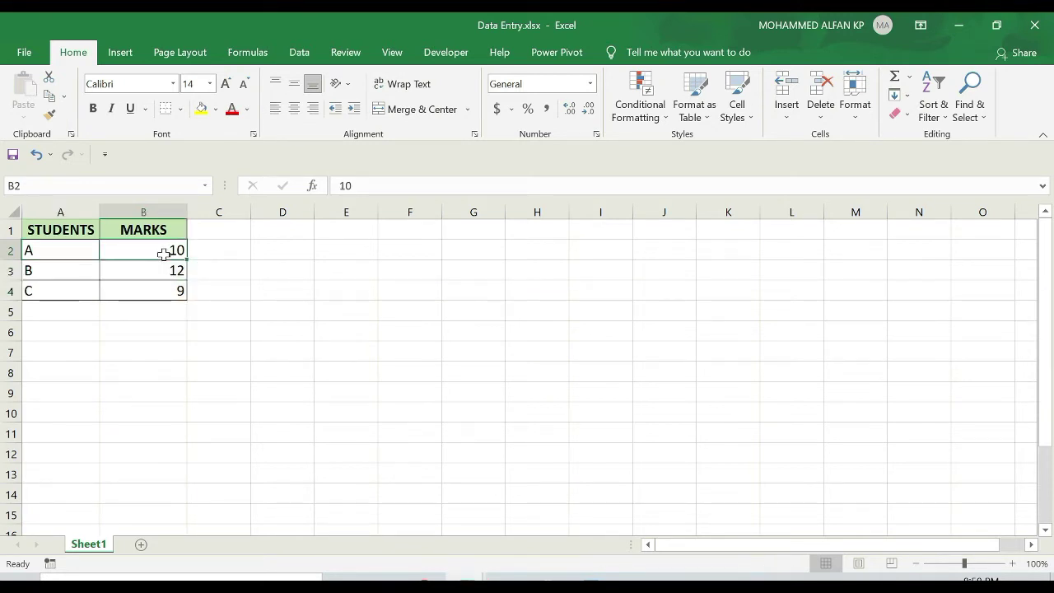
{"action": "left_click_drag", "start_coordinate": [55, 245], "coordinate": [55, 297]}
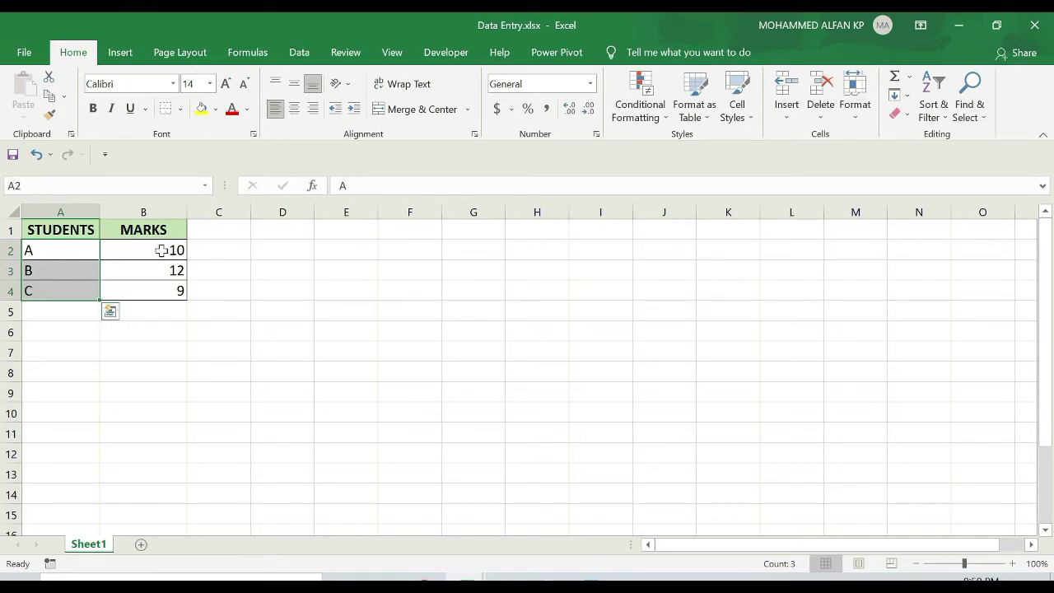
{"action": "left_click_drag", "start_coordinate": [161, 250], "coordinate": [163, 292]}
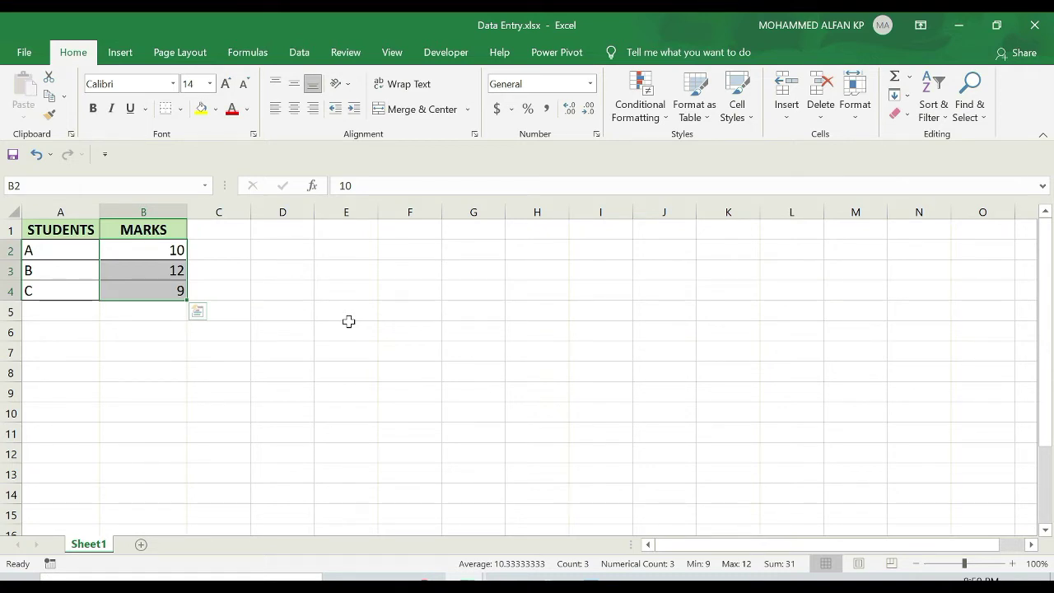
Practise selecting A2:A4 and B2:B4 again, ending on the MARKS header cell.
{"action": "left_click_drag", "start_coordinate": [94, 250], "coordinate": [57, 291]}
{"action": "left_click_drag", "start_coordinate": [126, 256], "coordinate": [129, 289]}
{"action": "left_click_drag", "start_coordinate": [130, 245], "coordinate": [130, 280]}
{"action": "left_click", "coordinate": [437, 350]}
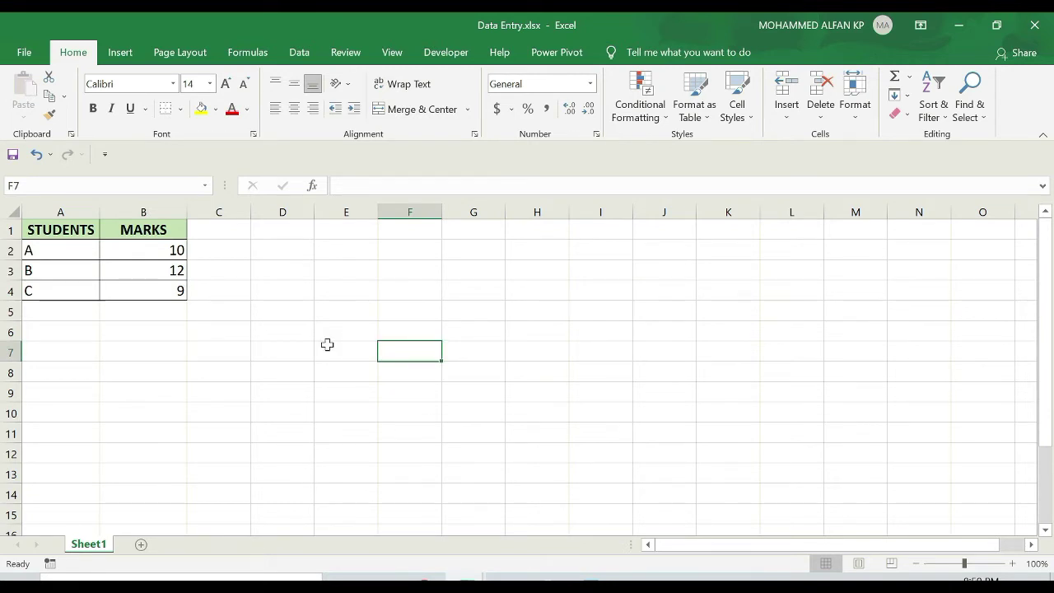
{"action": "left_click_drag", "start_coordinate": [152, 249], "coordinate": [154, 288]}
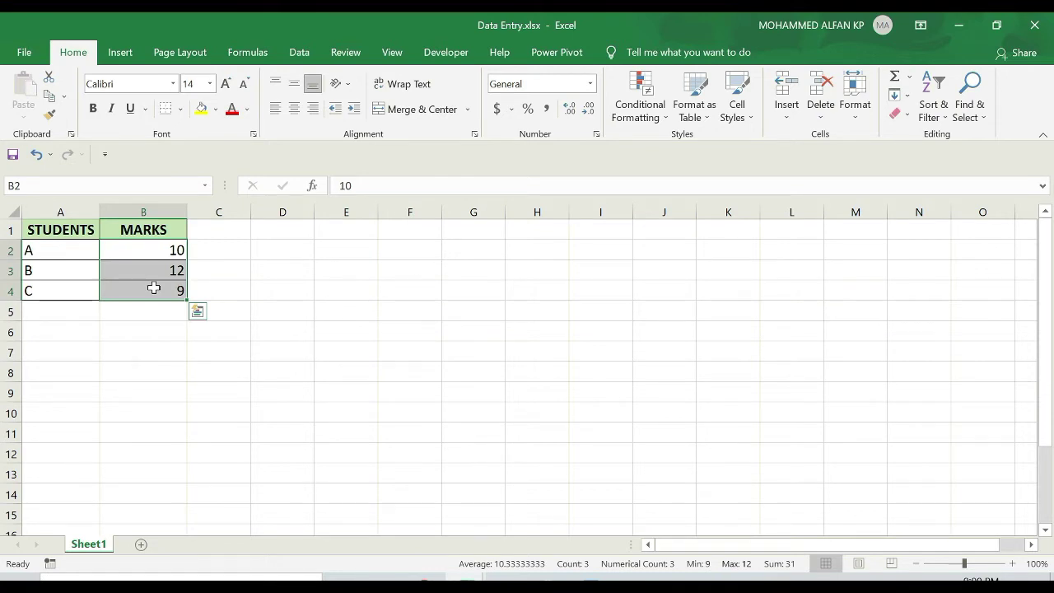
{"action": "left_click_drag", "start_coordinate": [50, 250], "coordinate": [63, 286]}
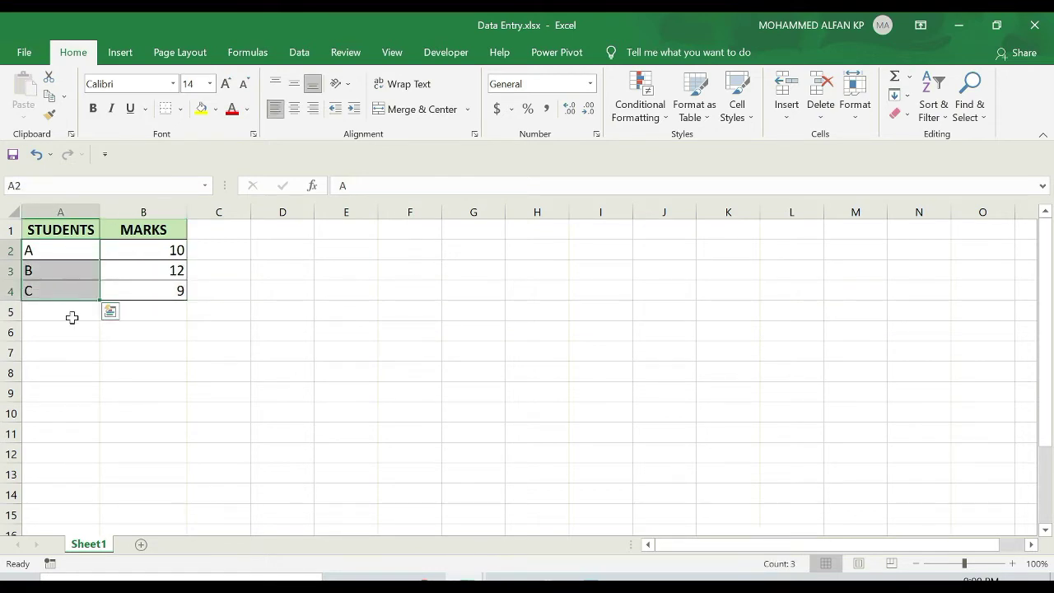
{"action": "left_click", "coordinate": [61, 249]}
{"action": "left_click_drag", "start_coordinate": [61, 249], "coordinate": [61, 291]}
{"action": "left_click", "coordinate": [136, 232]}
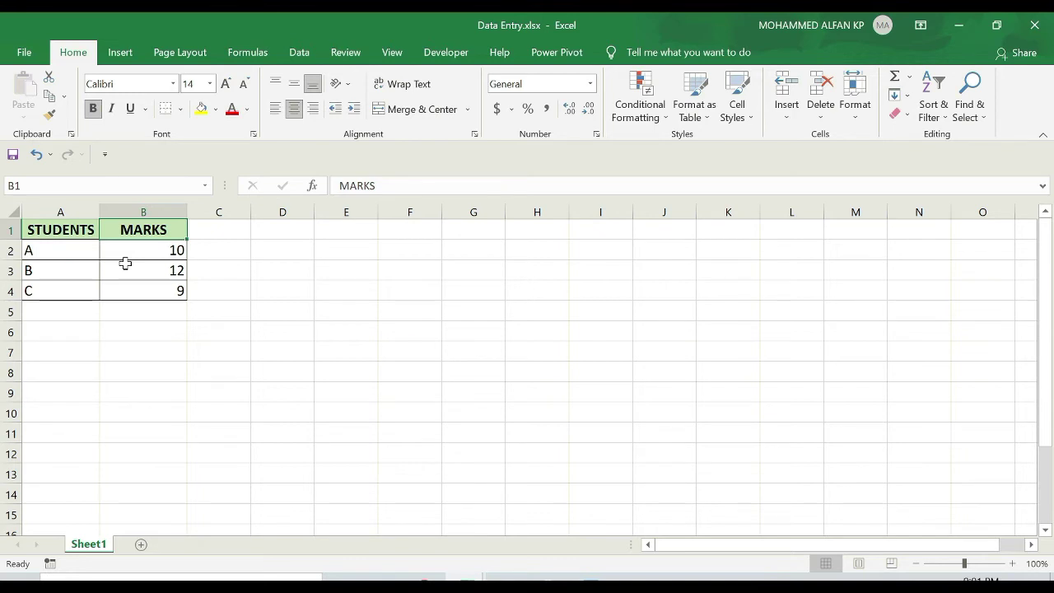
Rename the headers to 'SLAES MAN' in A1 and 'SALES' in B1.
{"action": "left_click", "coordinate": [56, 235]}
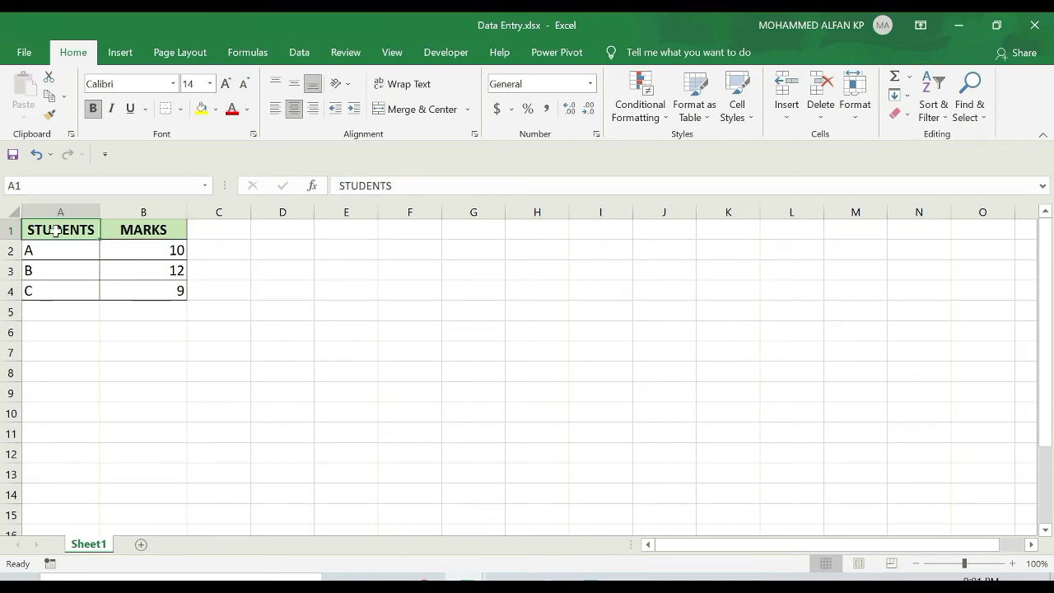
{"action": "key", "text": "BackSpace"}
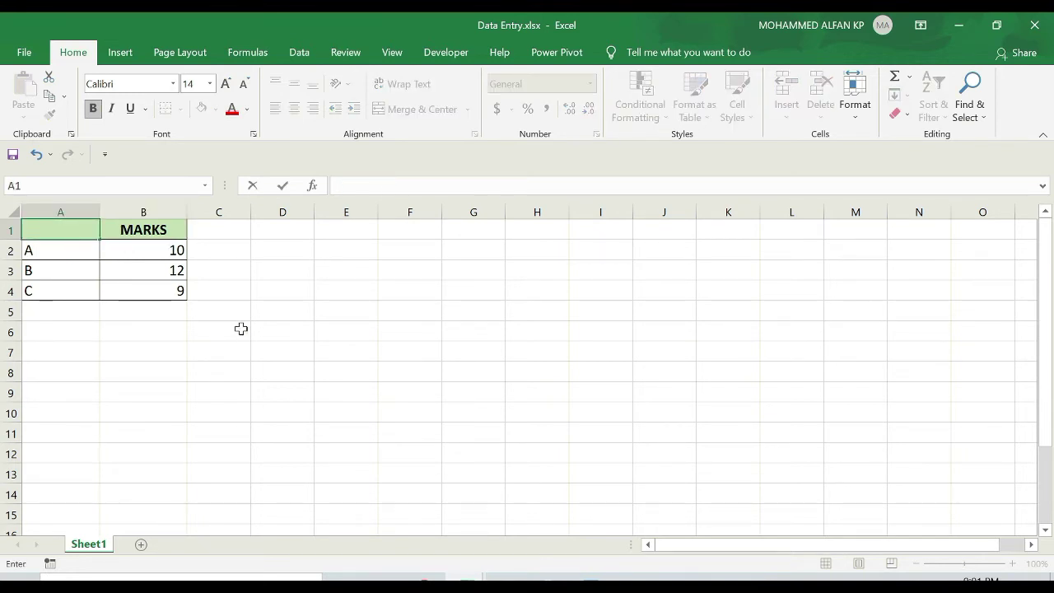
{"action": "type", "text": "SLAES M"}
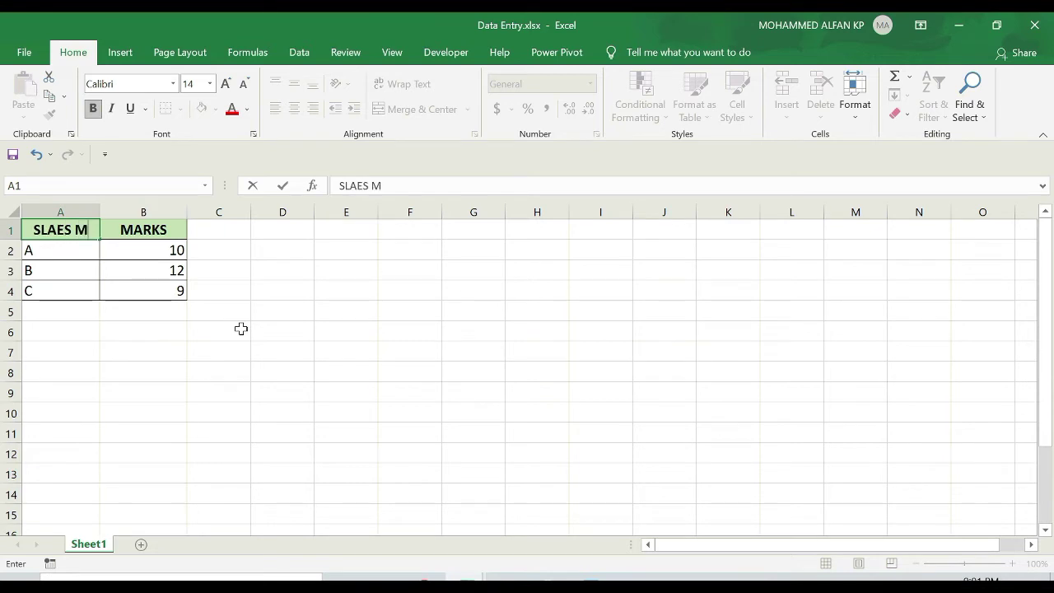
{"action": "type", "text": "AN"}
{"action": "key", "text": "Tab"}
{"action": "type", "text": "SALE"}
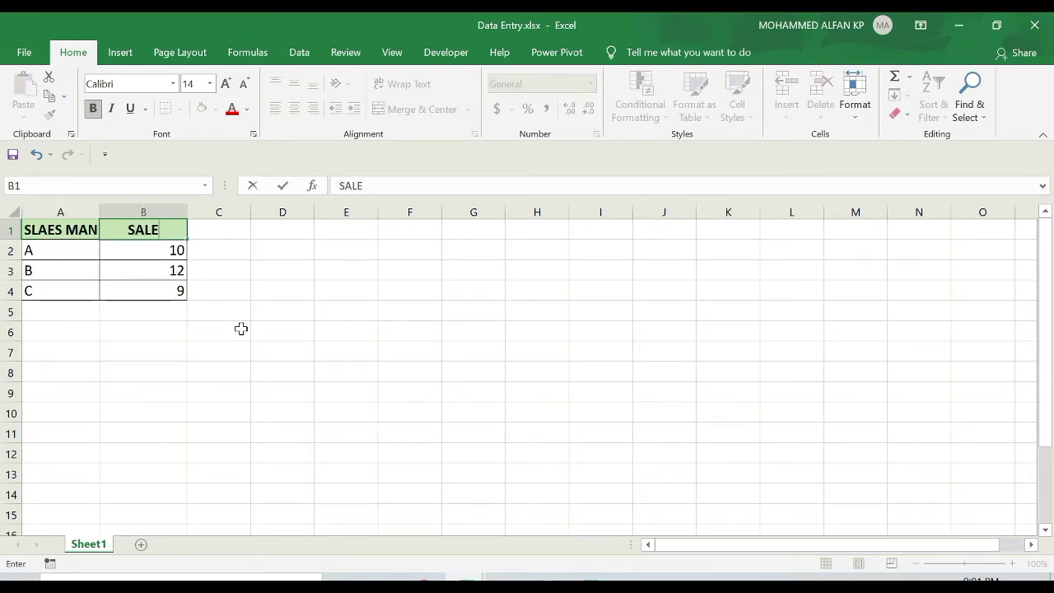
{"action": "type", "text": "S"}
{"action": "left_click", "coordinate": [241, 330]}
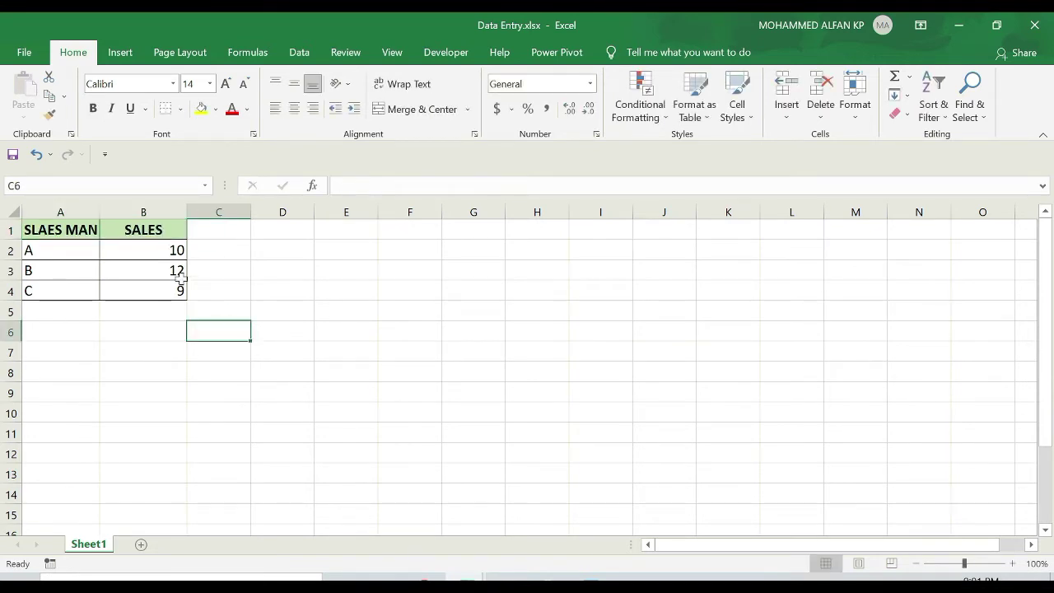
Select the sales figures B2:B4 and show the accounting currency choices.
{"action": "left_click", "coordinate": [144, 248]}
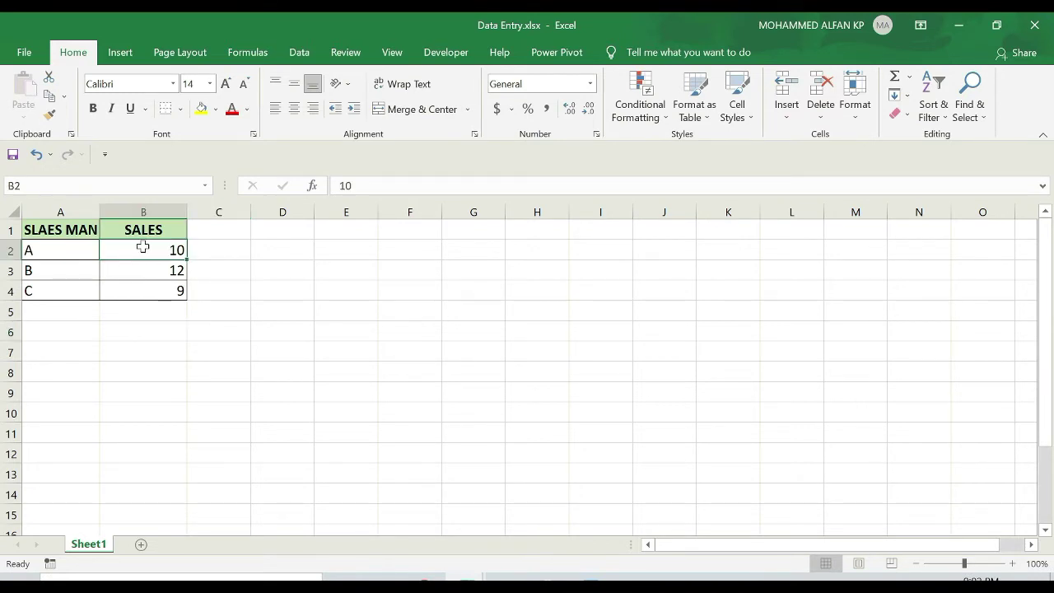
{"action": "left_click_drag", "start_coordinate": [142, 247], "coordinate": [145, 291]}
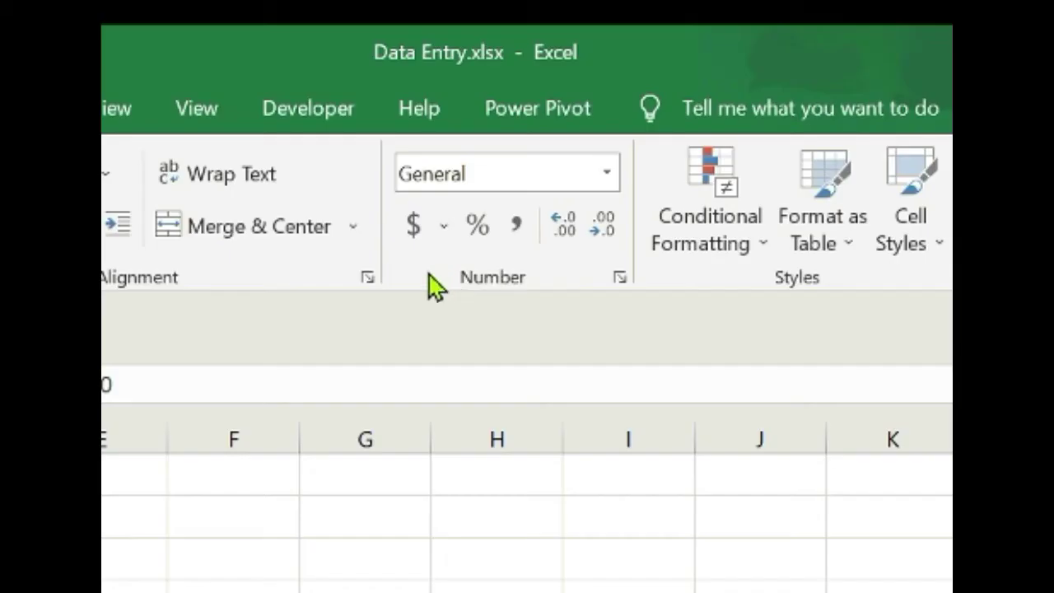
{"action": "left_click", "coordinate": [444, 228]}
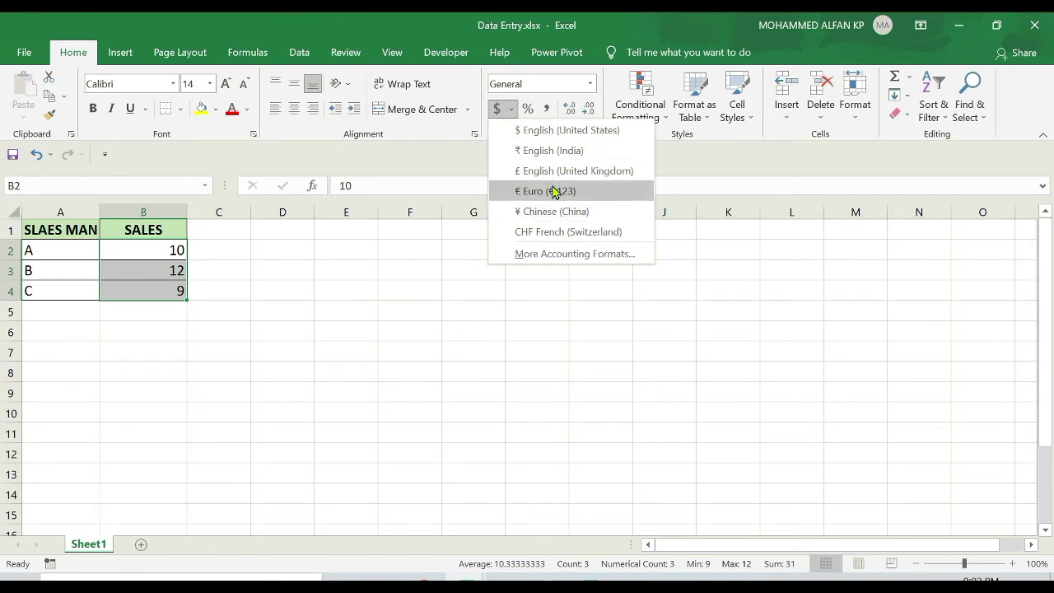
Open the Accounting format settings for B2:B4 and browse the currency symbols, keeping $.
{"action": "left_click", "coordinate": [548, 255]}
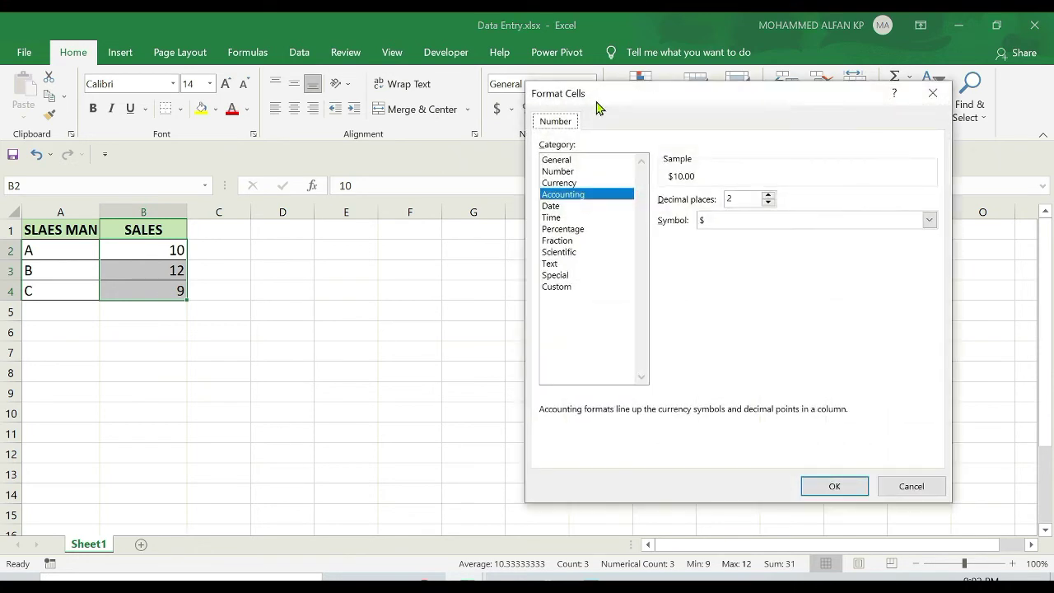
{"action": "left_click_drag", "start_coordinate": [596, 103], "coordinate": [507, 196]}
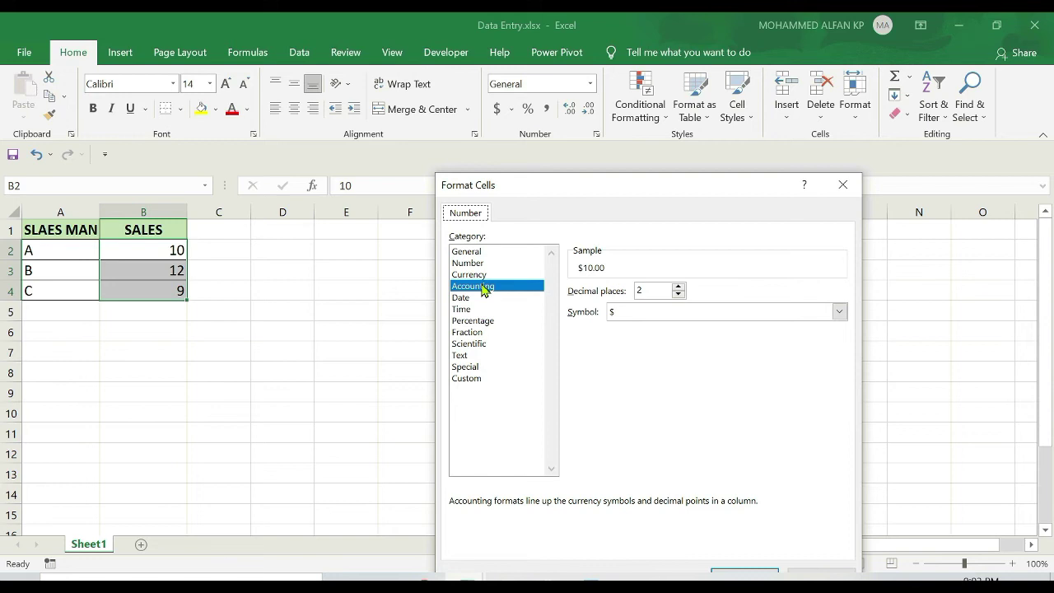
{"action": "left_click", "coordinate": [839, 313]}
{"action": "mouse_move", "coordinate": [840, 339]}
{"action": "left_mouse_down"}
{"action": "mouse_move", "coordinate": [843, 522]}
{"action": "mouse_move", "coordinate": [848, 333]}
{"action": "left_mouse_up"}
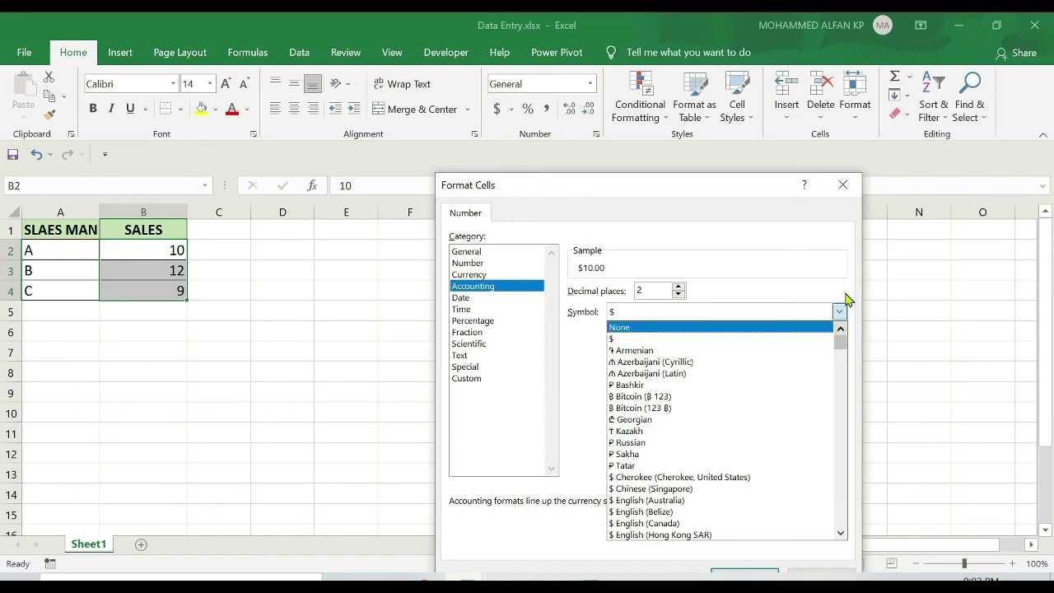
Close the Format Cells dialog and the currency list without applying anything.
{"action": "left_click", "coordinate": [843, 185]}
{"action": "key", "text": "Escape"}
{"action": "left_click", "coordinate": [511, 110]}
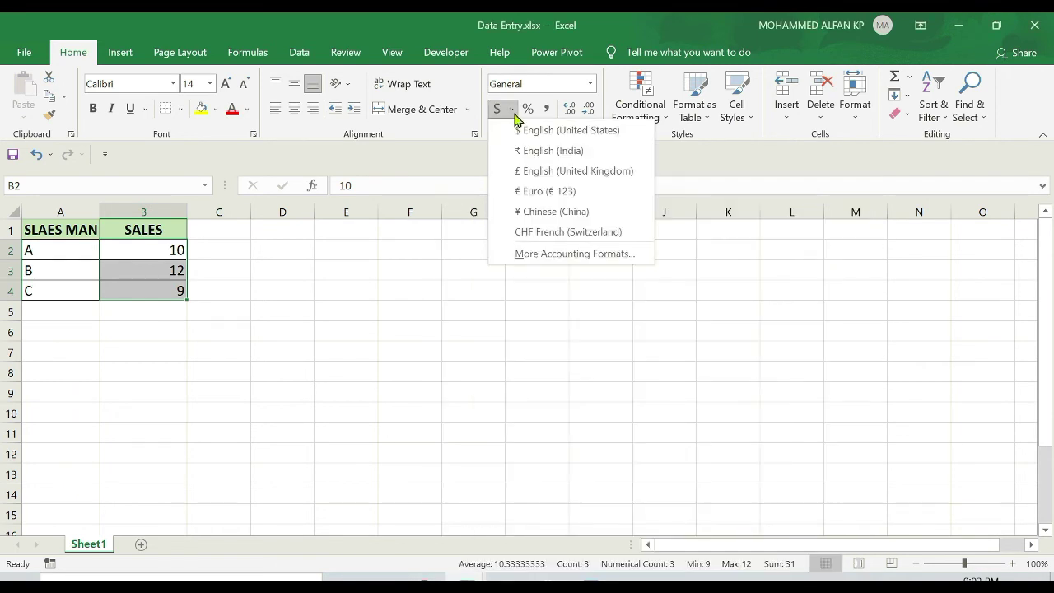
{"action": "left_click", "coordinate": [513, 113]}
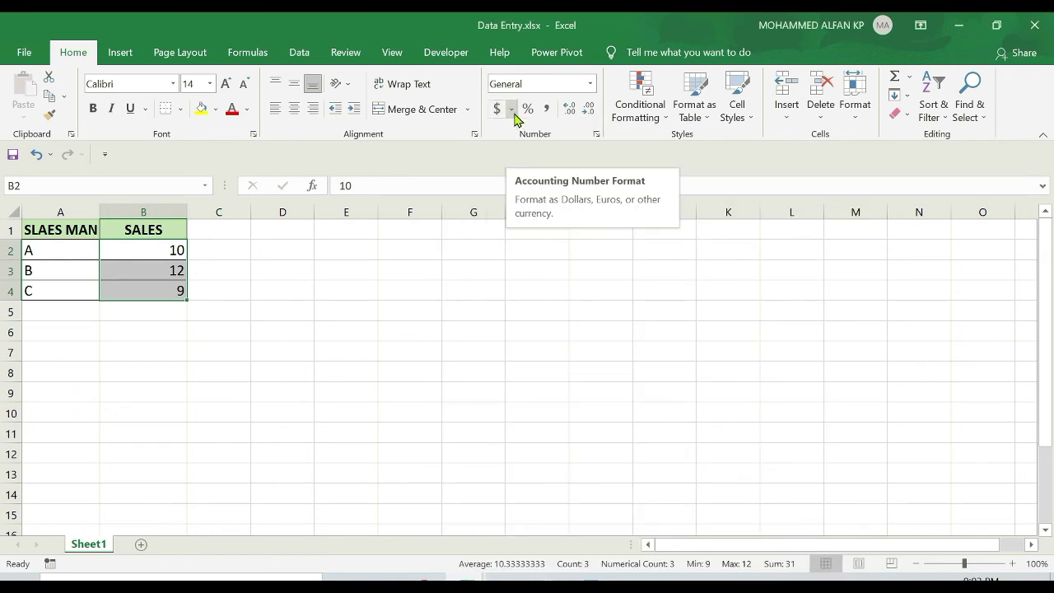
Try rupee then dollar accounting format on the SALES cells, then undo it.
{"action": "left_click", "coordinate": [513, 112]}
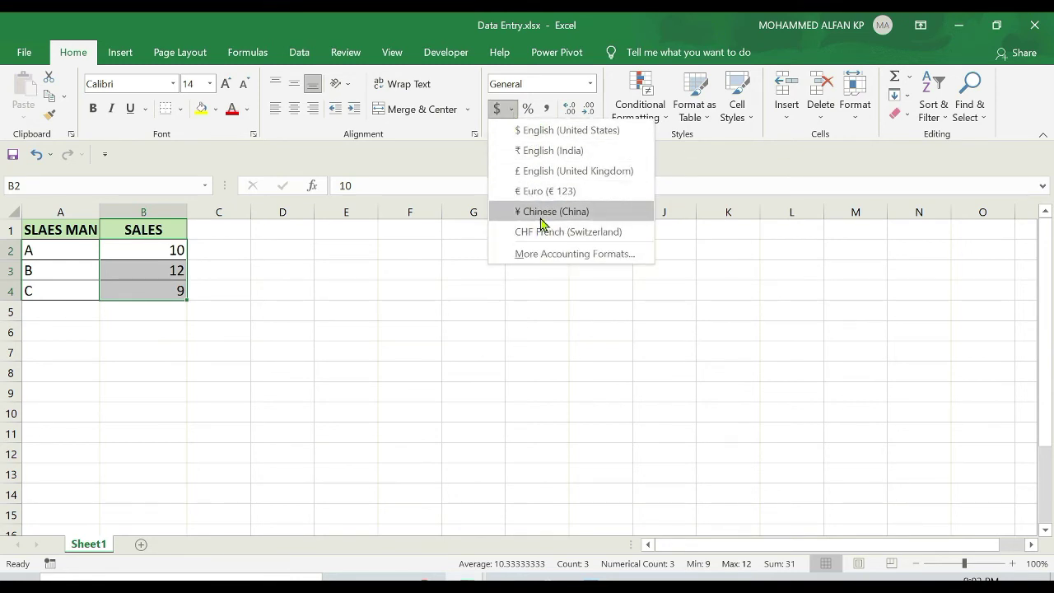
{"action": "left_click", "coordinate": [544, 151]}
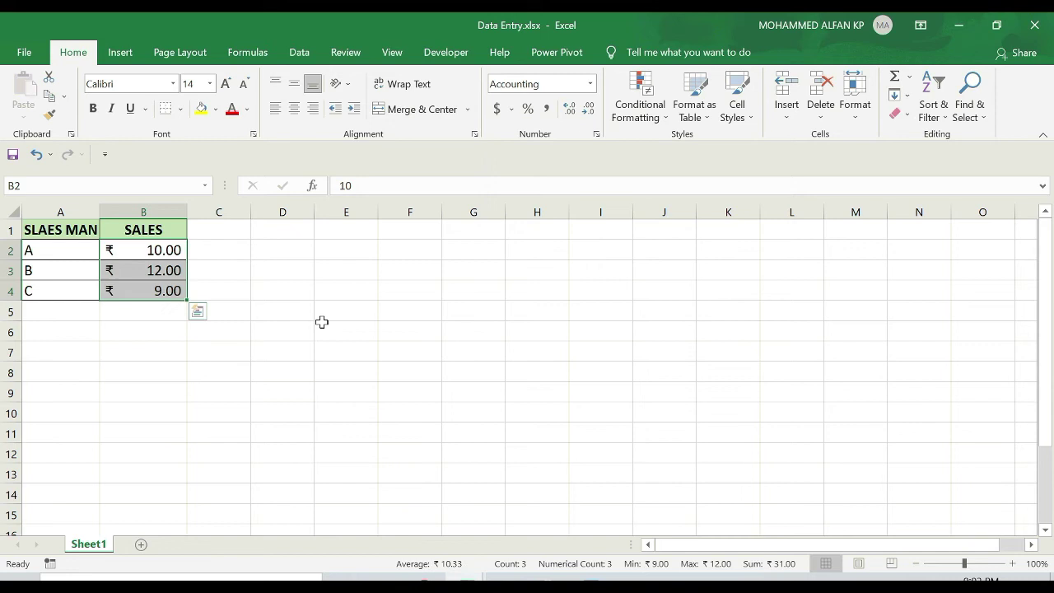
{"action": "left_click", "coordinate": [514, 113]}
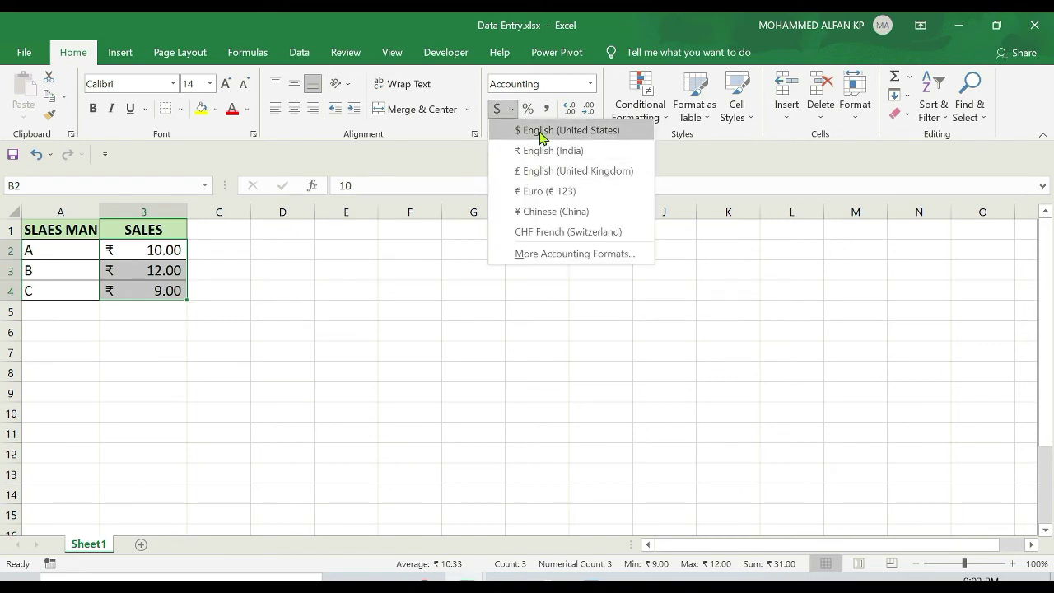
{"action": "left_click", "coordinate": [544, 133]}
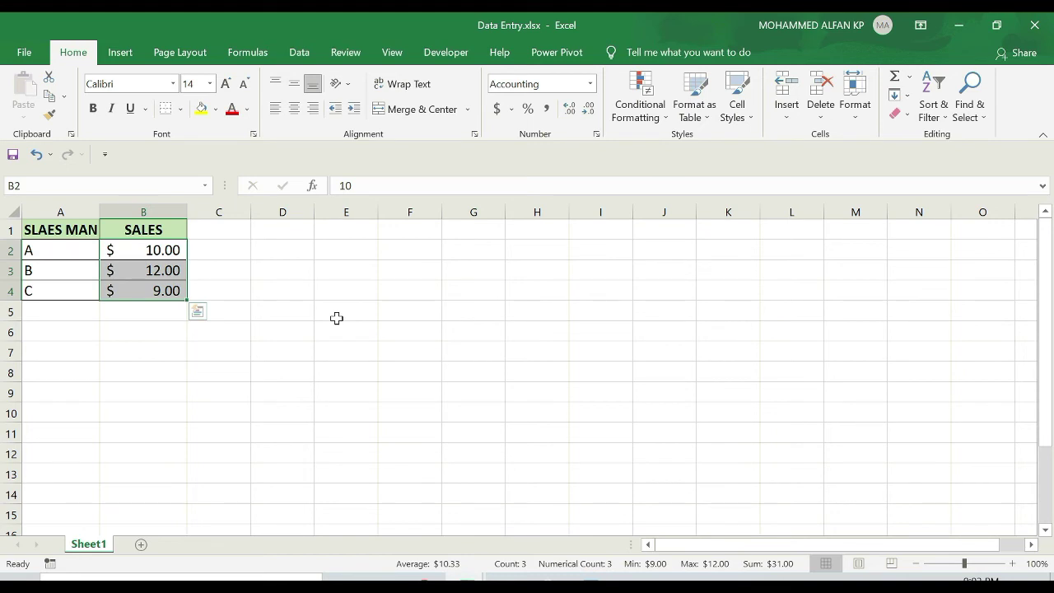
{"action": "key", "text": "ctrl+z"}
{"action": "key", "text": "ctrl+z"}
Apply Percent Style to the SALES values B2:B4, then undo it.
{"action": "left_click", "coordinate": [142, 250]}
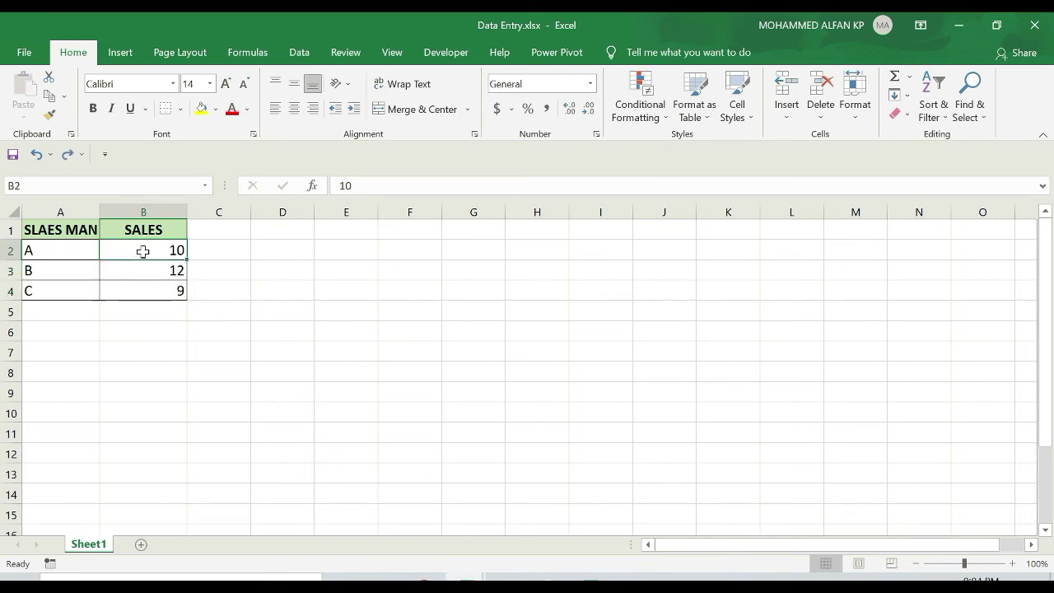
{"action": "left_click_drag", "start_coordinate": [143, 250], "coordinate": [144, 300]}
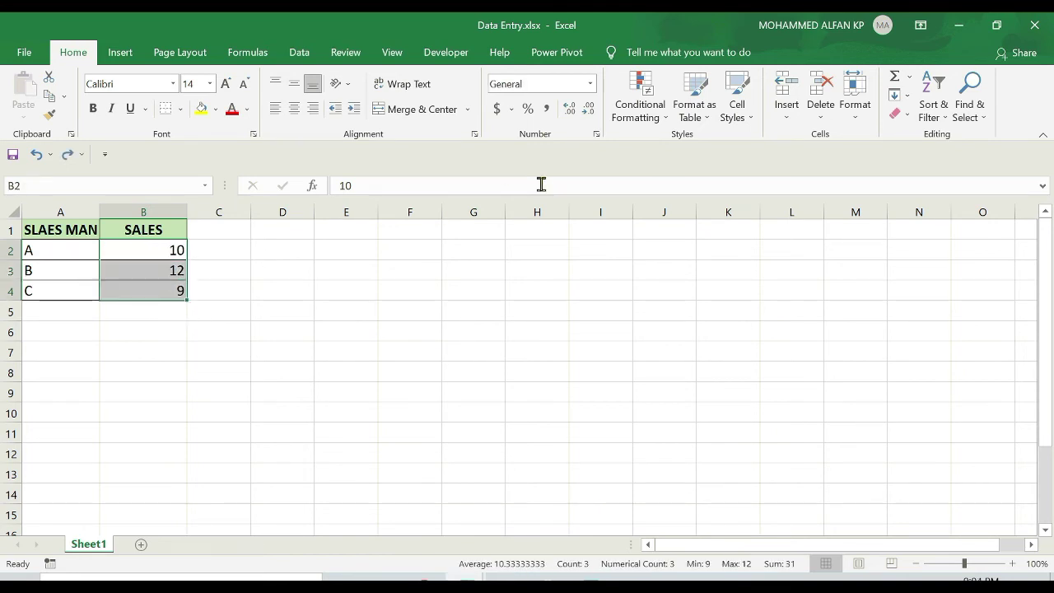
{"action": "left_click", "coordinate": [527, 110]}
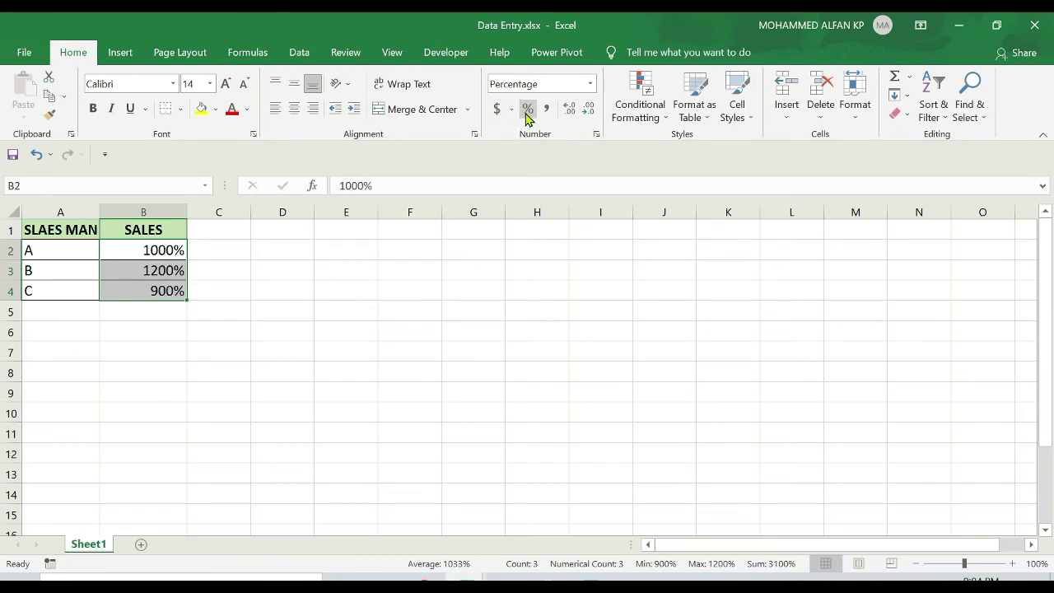
{"action": "key", "text": "ctrl+z"}
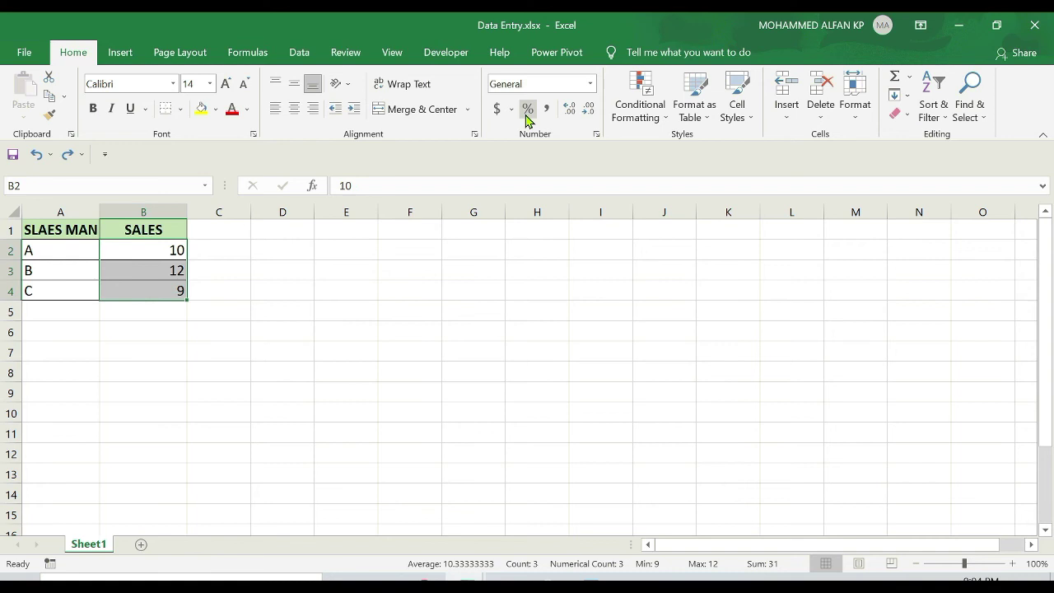
Enter 10000, 5200 and 85200 in B2:B4 and apply Comma Style to them.
{"action": "left_click", "coordinate": [152, 252]}
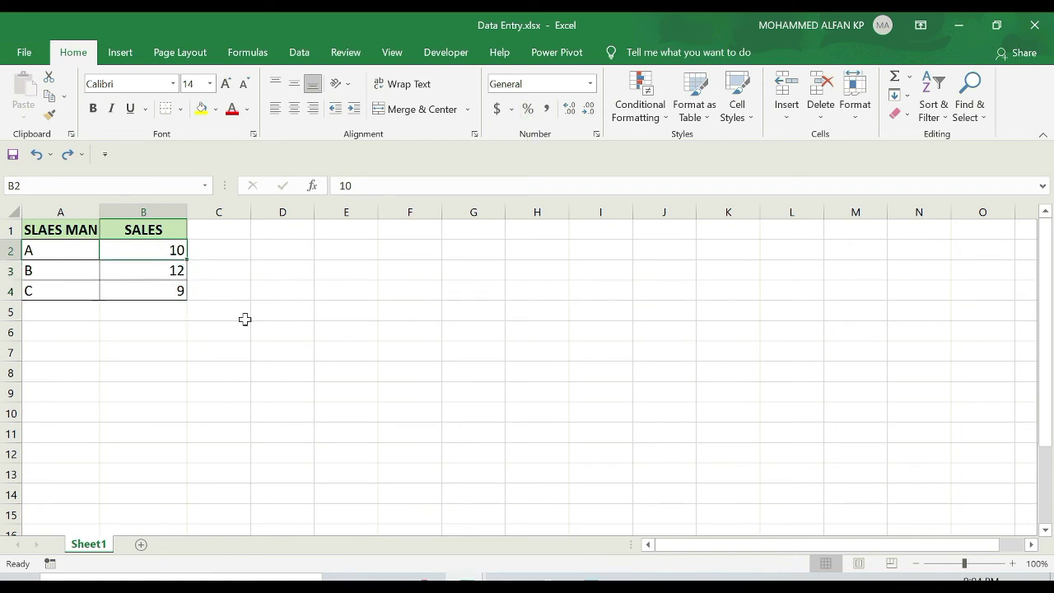
{"action": "type", "text": "10000"}
{"action": "key", "text": "ctrl+Return"}
{"action": "key", "text": "Down"}
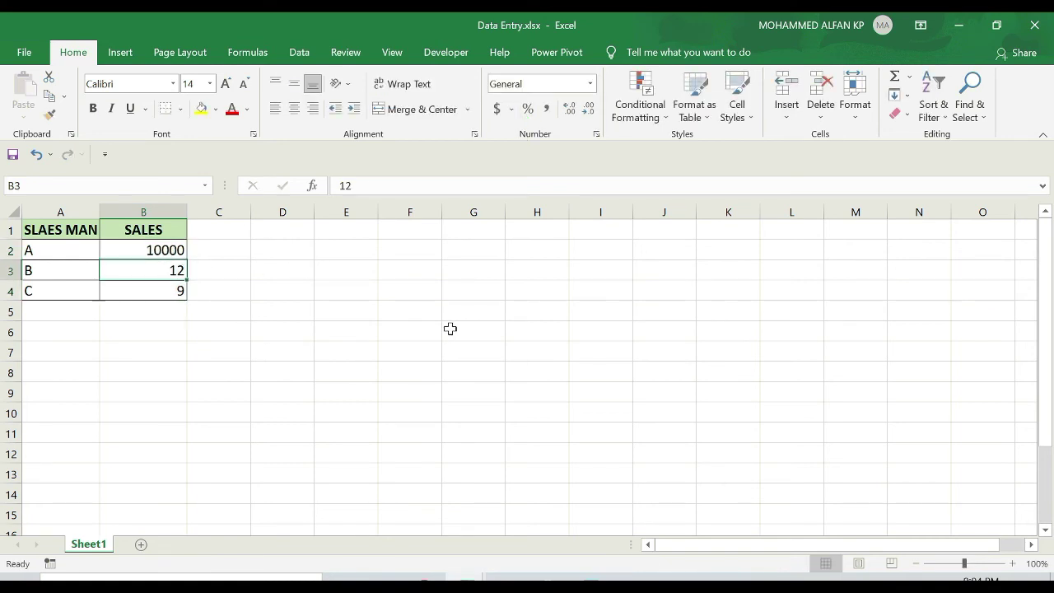
{"action": "type", "text": "520"}
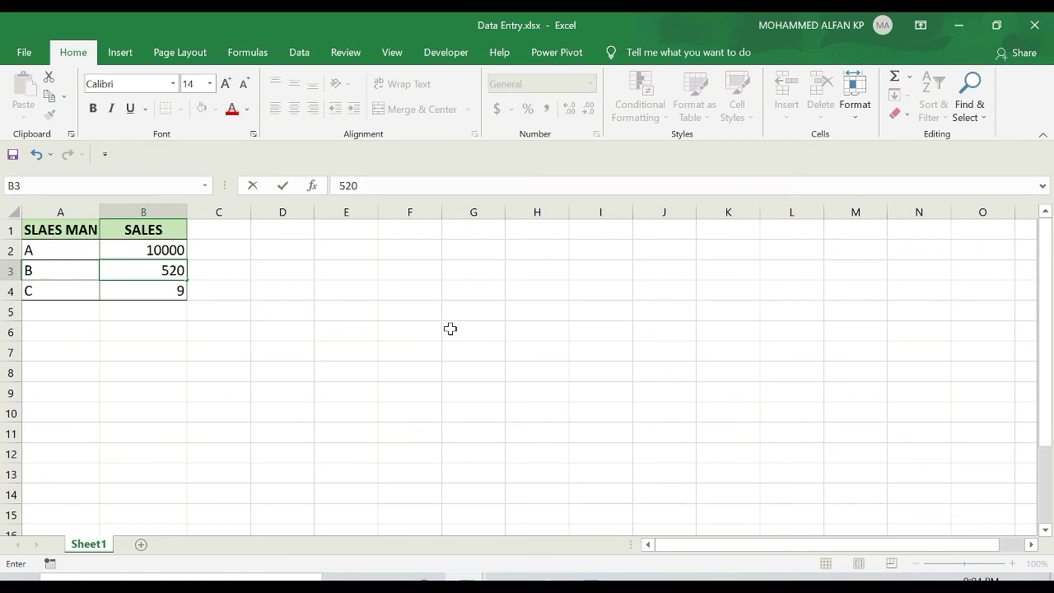
{"action": "type", "text": "0"}
{"action": "key", "text": "Return"}
{"action": "type", "text": "85200"}
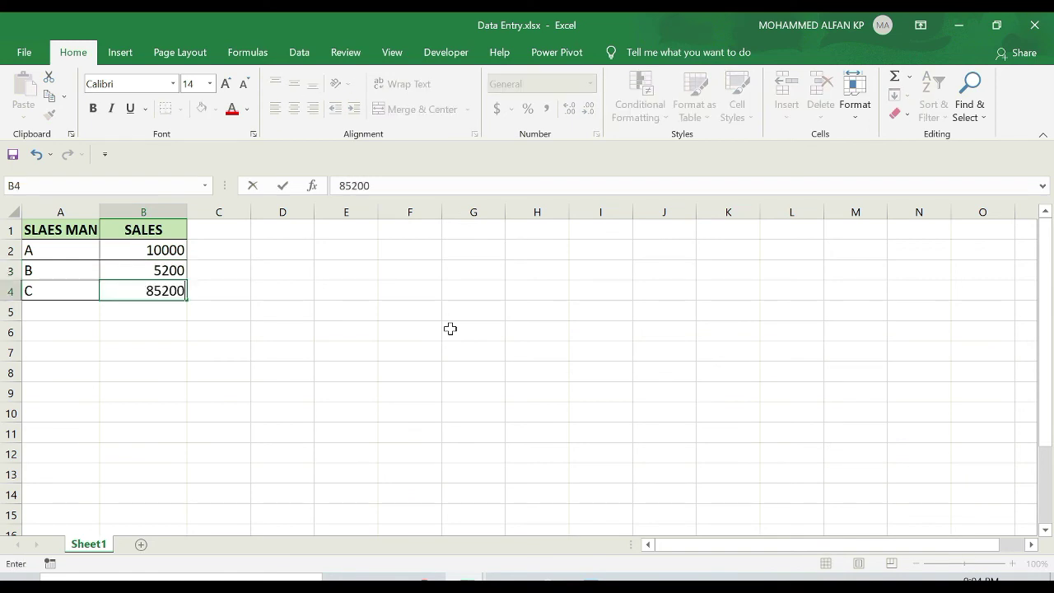
{"action": "key", "text": "Return"}
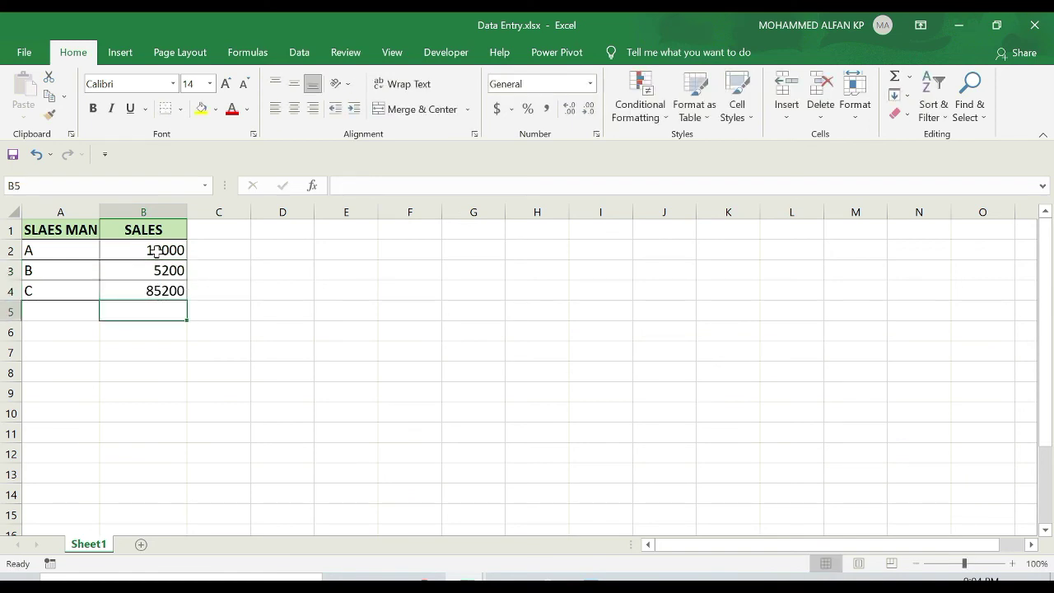
{"action": "left_click_drag", "start_coordinate": [154, 250], "coordinate": [153, 290]}
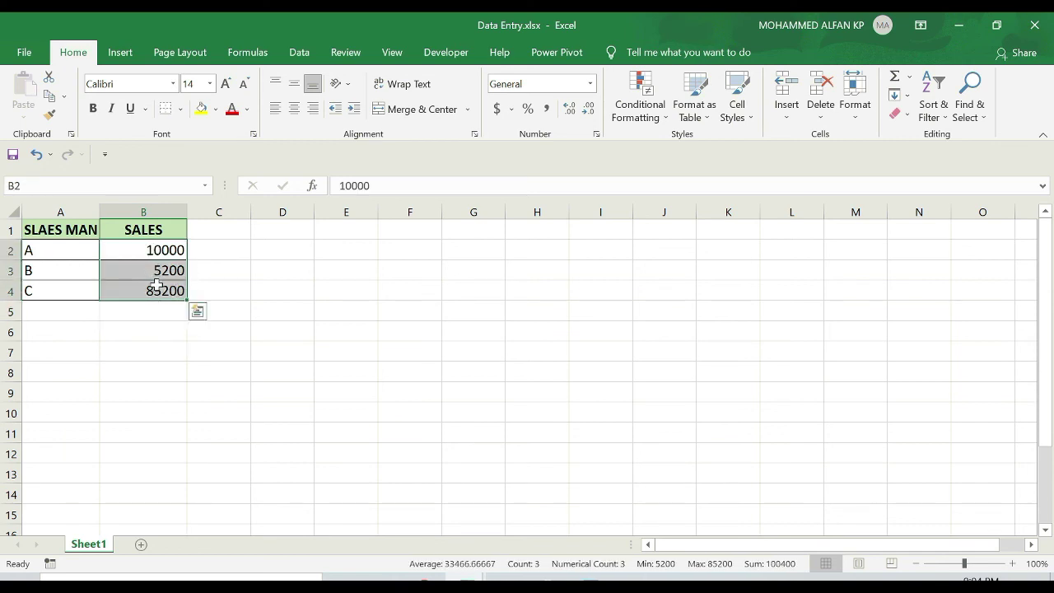
{"action": "left_click", "coordinate": [545, 109]}
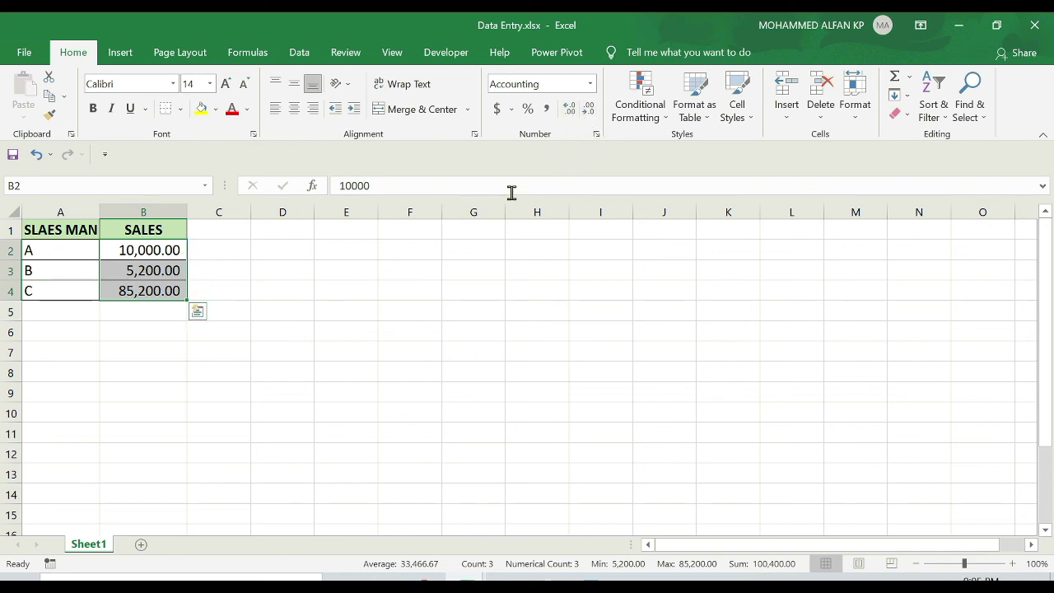
Autofit column B and reduce decimals so SALES shows 10,000, 5,200 and 85,200.
{"action": "left_click", "coordinate": [570, 107]}
{"action": "left_click", "coordinate": [569, 108]}
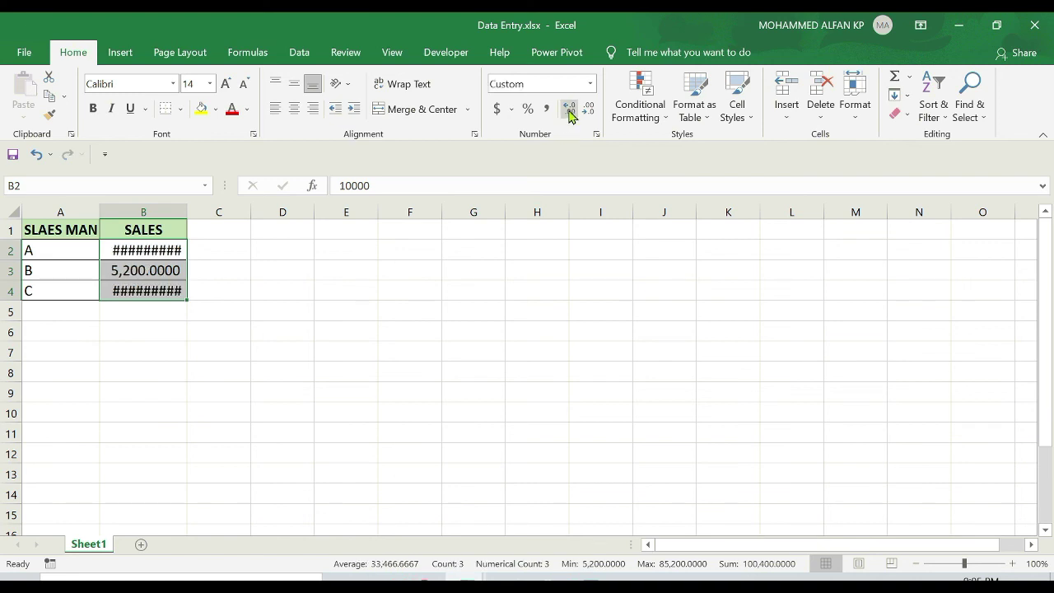
{"action": "double_click", "coordinate": [187, 207]}
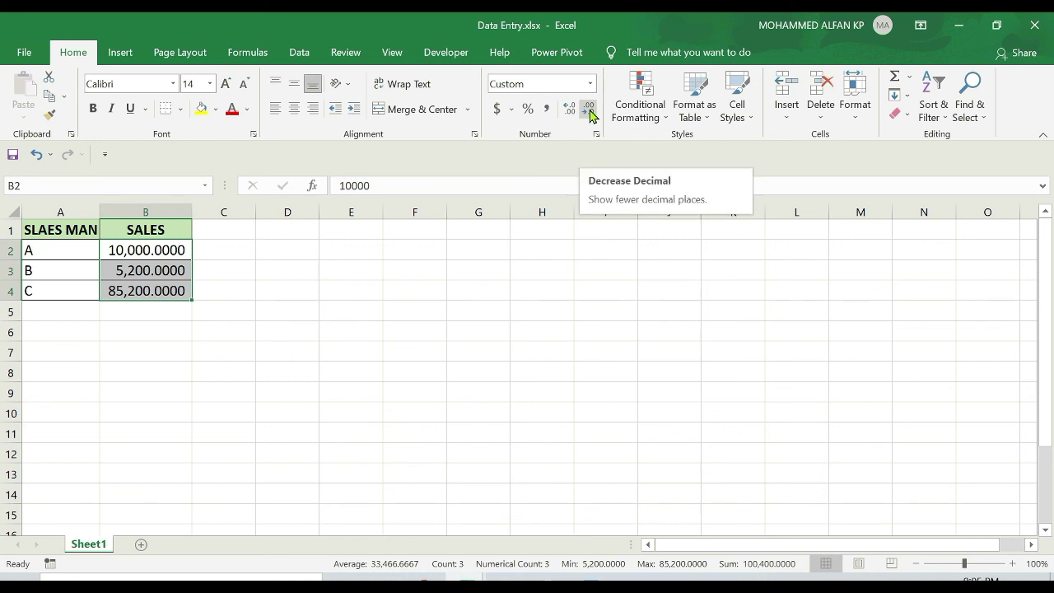
{"action": "left_click", "coordinate": [590, 112]}
{"action": "left_click", "coordinate": [590, 112]}
{"action": "left_click", "coordinate": [590, 112]}
{"action": "left_click", "coordinate": [590, 112]}
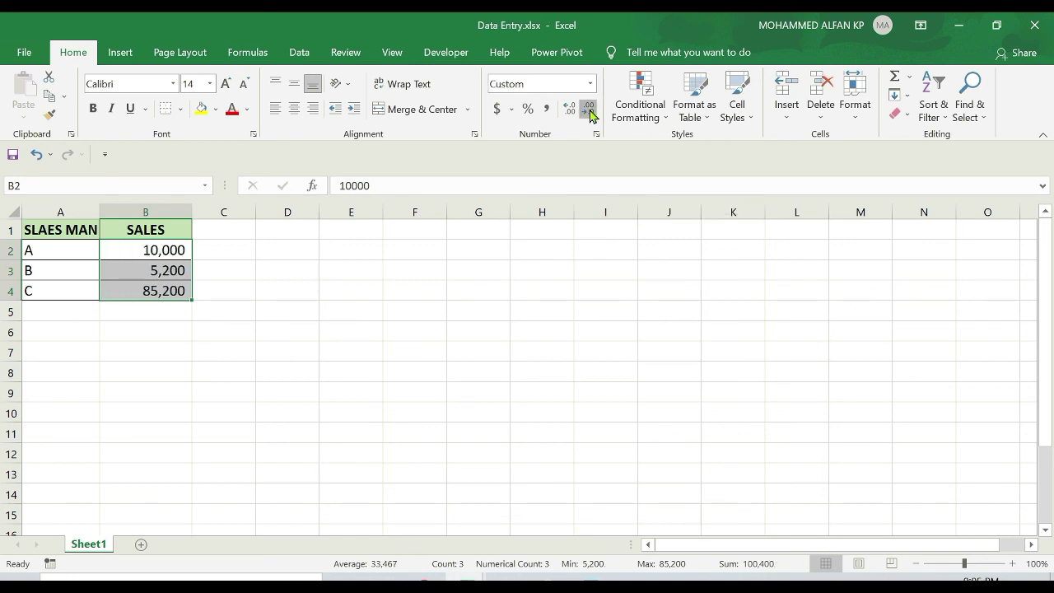